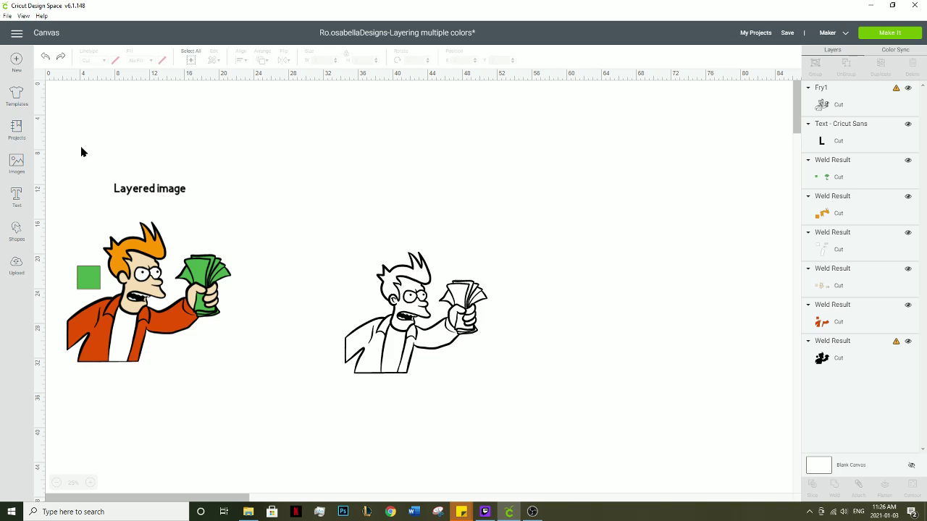
Box-select all the Fry images, text and layers on the canvas
{"action": "left_click_drag", "start_coordinate": [75, 136], "coordinate": [557, 485]}
Delete the selection, then insert the uploaded Fry drawing near the canvas centre
{"action": "key", "text": "Delete"}
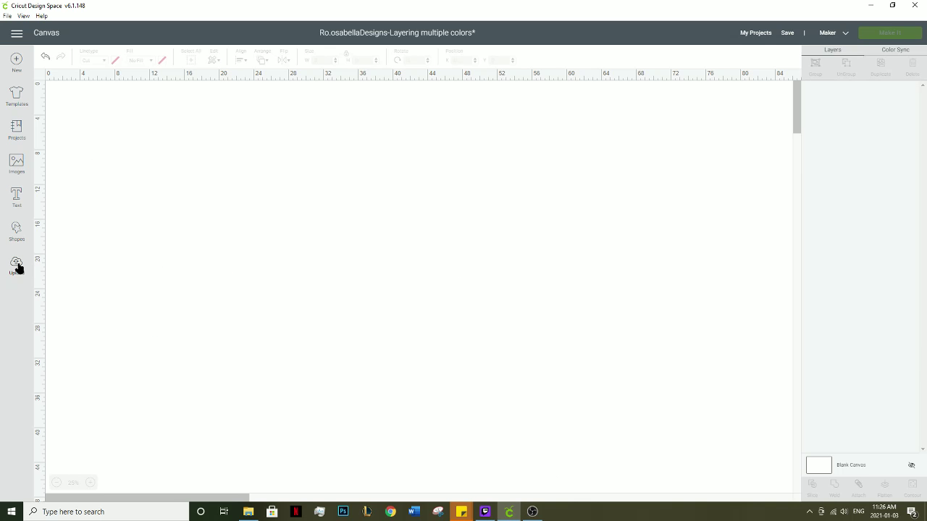
{"action": "left_click", "coordinate": [16, 265]}
{"action": "left_click", "coordinate": [96, 354]}
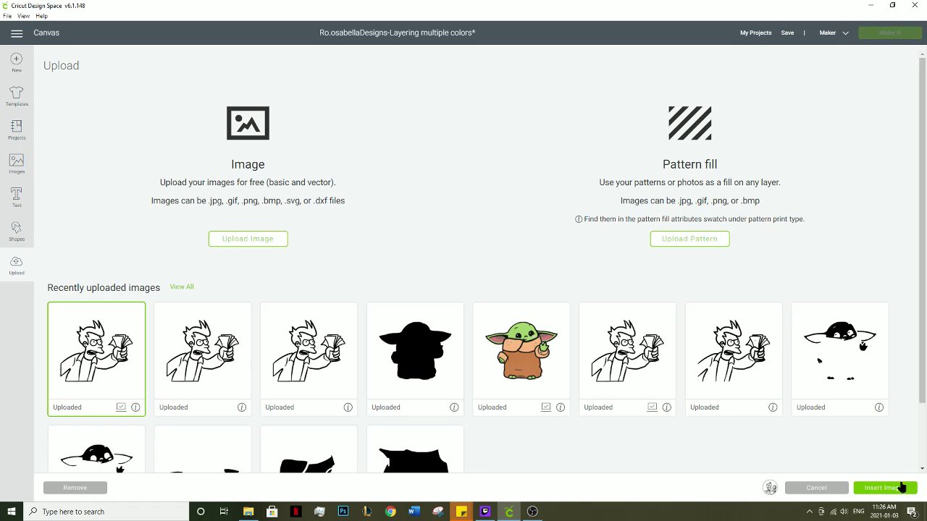
{"action": "left_click", "coordinate": [894, 491]}
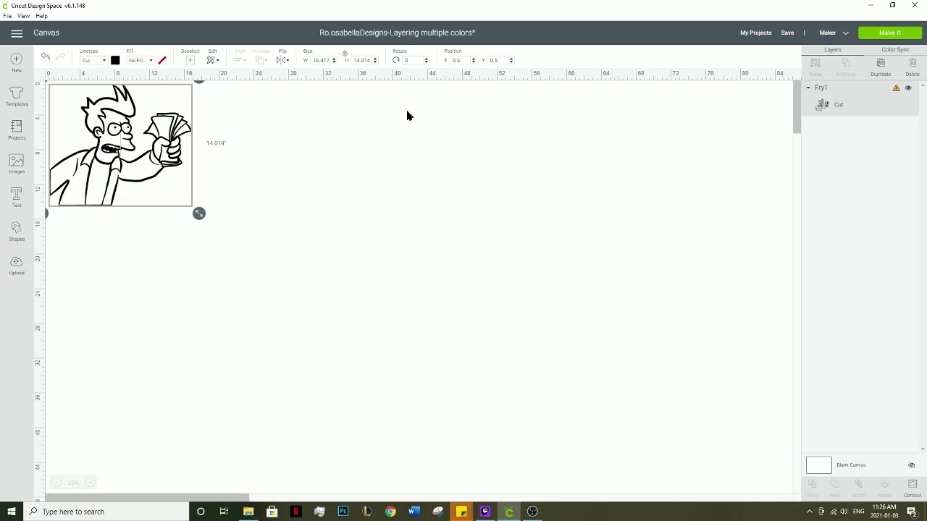
{"action": "left_click_drag", "start_coordinate": [119, 143], "coordinate": [359, 246]}
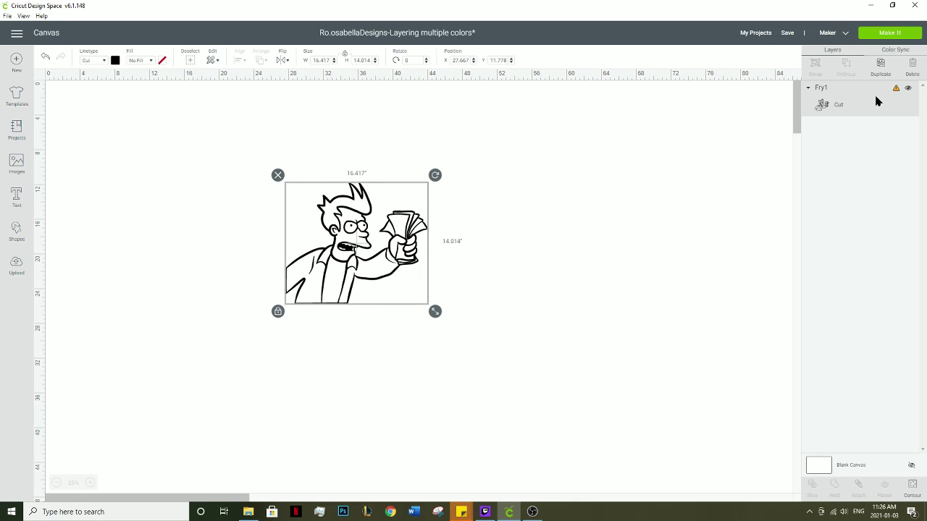
Add a 1.278 × 1.278 square over Fry's hand, deleting an extra copy from his shoulder
{"action": "left_click", "coordinate": [16, 231]}
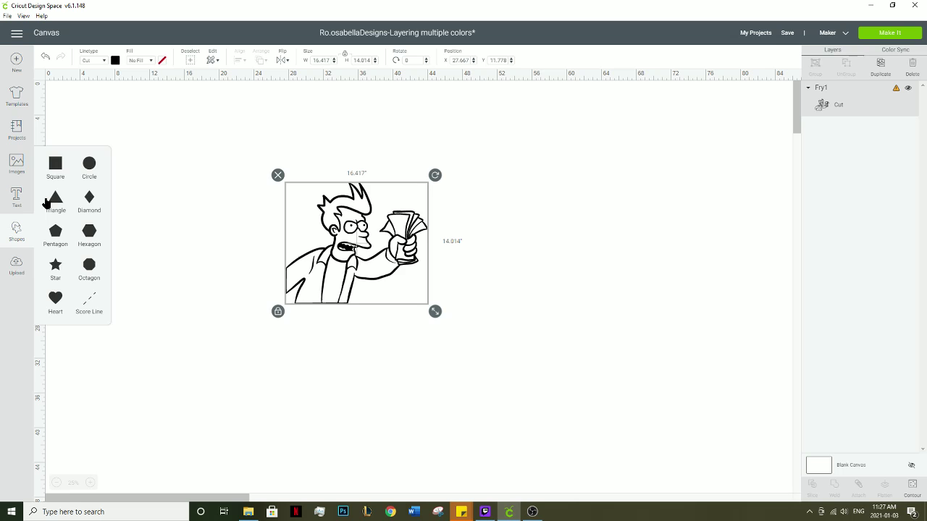
{"action": "left_click", "coordinate": [55, 163]}
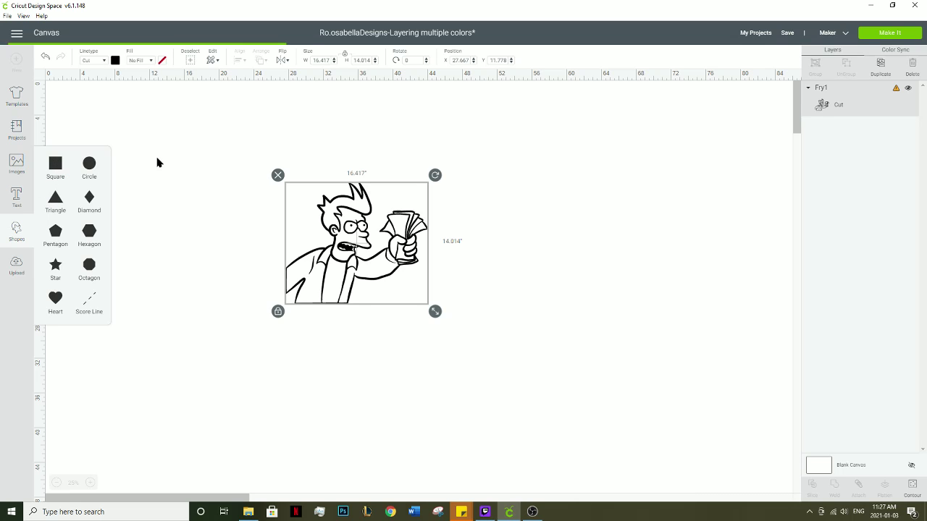
{"action": "left_click_drag", "start_coordinate": [67, 103], "coordinate": [391, 254]}
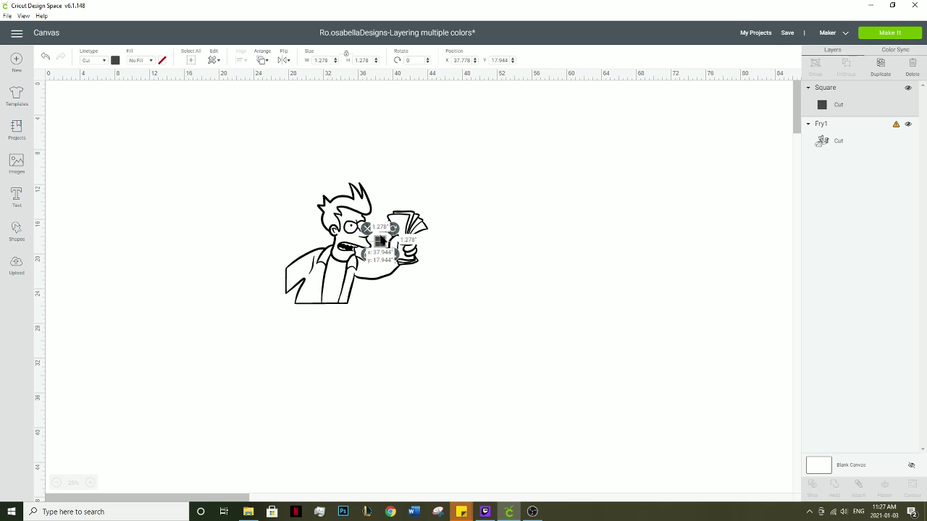
{"action": "left_click", "coordinate": [880, 64]}
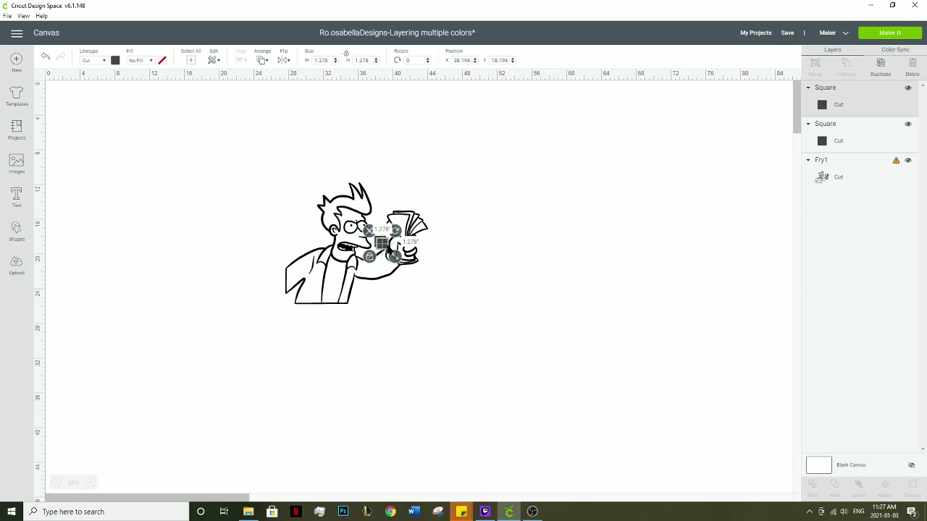
{"action": "left_click_drag", "start_coordinate": [388, 249], "coordinate": [318, 245]}
{"action": "left_click", "coordinate": [437, 277]}
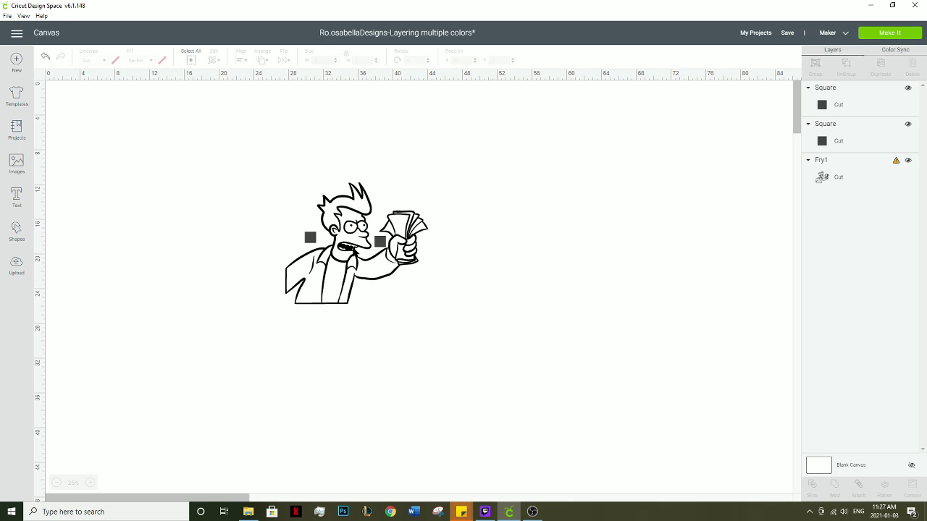
{"action": "left_click", "coordinate": [311, 243]}
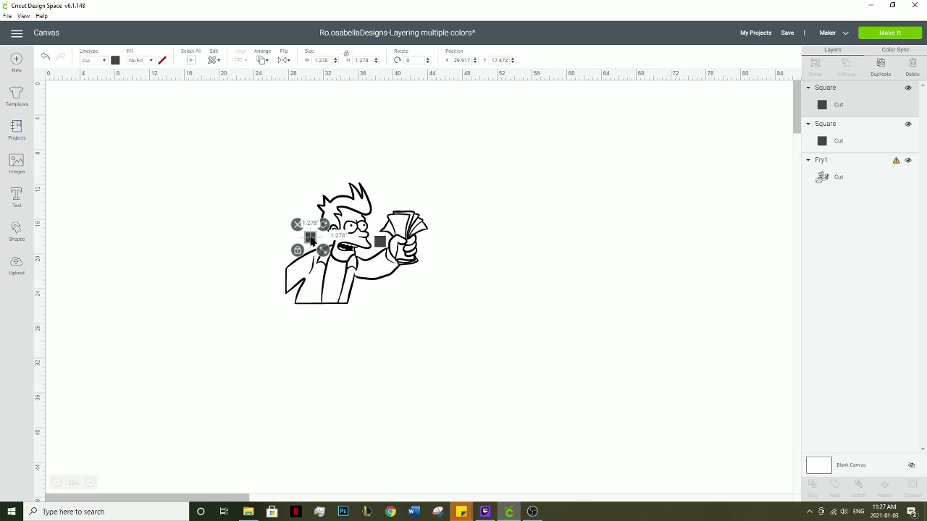
{"action": "key", "text": "Delete"}
{"action": "left_click", "coordinate": [405, 289]}
Attach and weld the Fry drawing and hand square into one Weld Result layer
{"action": "left_click", "coordinate": [434, 359]}
{"action": "left_click_drag", "start_coordinate": [434, 360], "coordinate": [257, 177]}
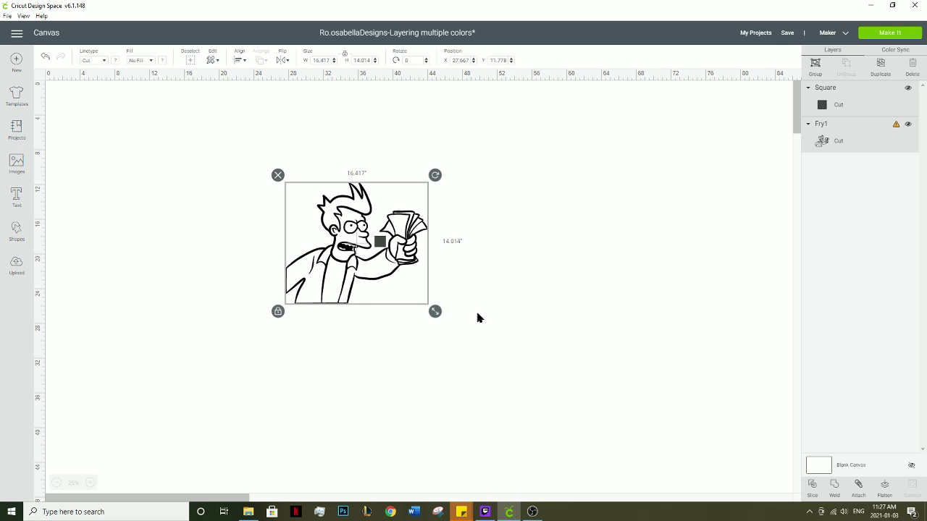
{"action": "left_click", "coordinate": [855, 489]}
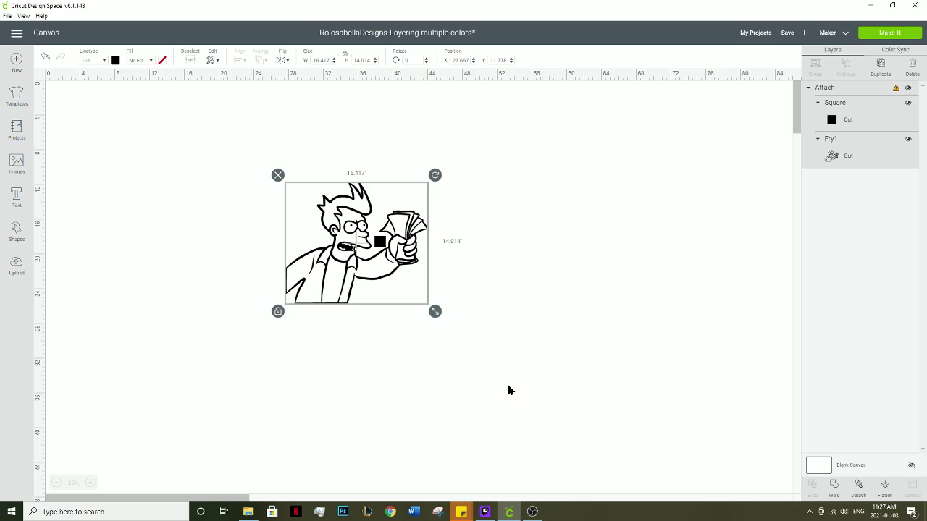
{"action": "left_click", "coordinate": [834, 487]}
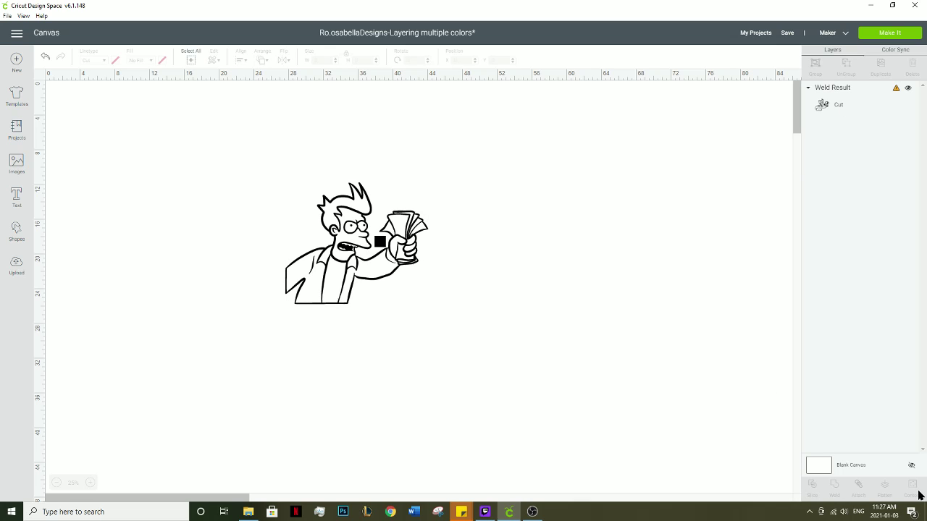
{"action": "left_click", "coordinate": [391, 264]}
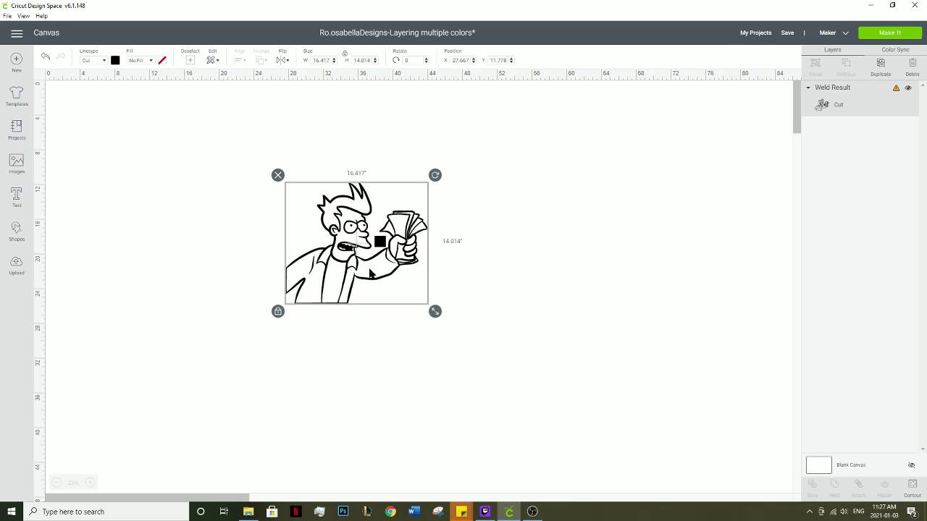
Hide all inner contours of the welded Fry, keeping only the square piece's contour
{"action": "left_click", "coordinate": [915, 489]}
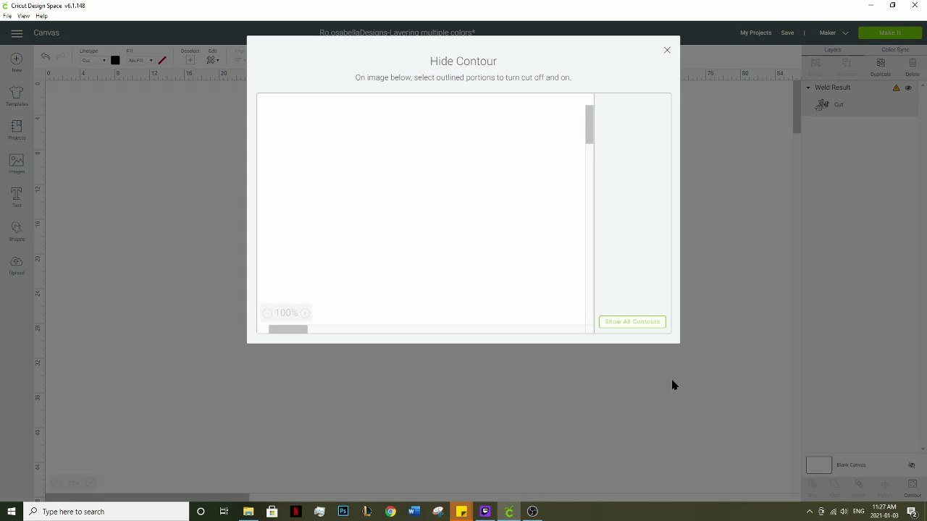
{"action": "left_click", "coordinate": [626, 322]}
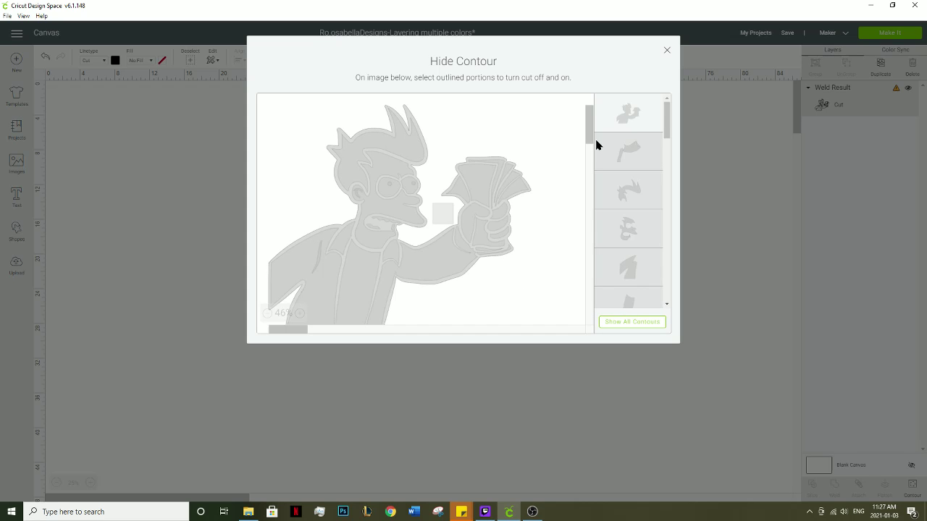
{"action": "left_click", "coordinate": [442, 214]}
{"action": "left_click", "coordinate": [548, 416]}
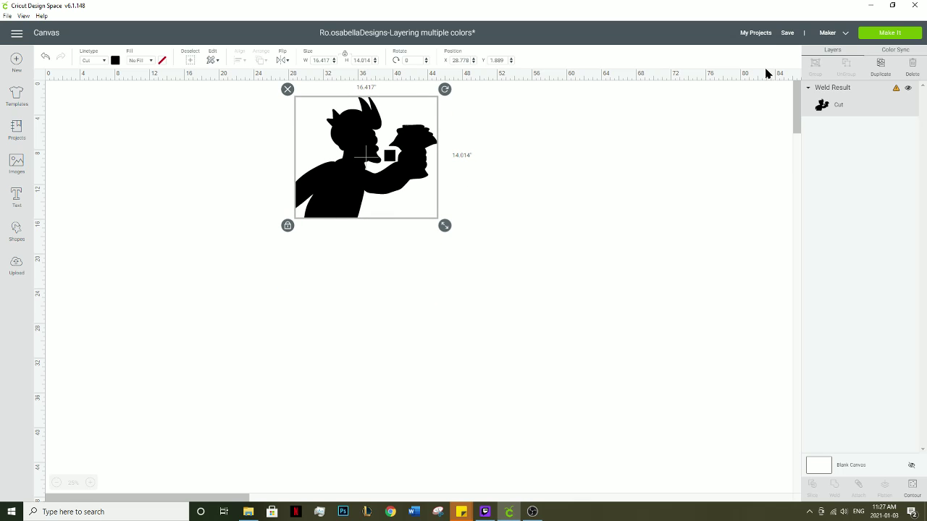
Duplicate the silhouette, keep only the jacket, arm and square contours, and move them beside Fry's head
{"action": "left_click", "coordinate": [879, 68]}
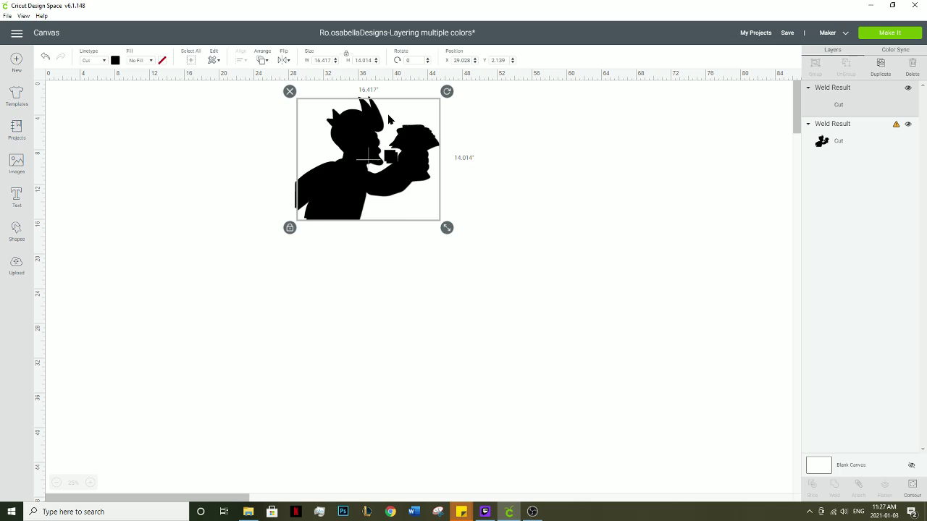
{"action": "left_click", "coordinate": [913, 486]}
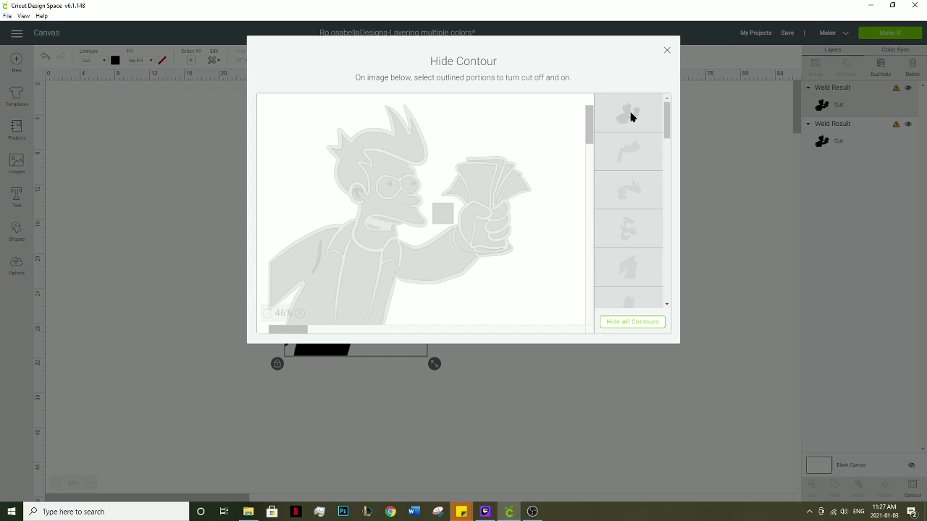
{"action": "scroll", "coordinate": [631, 123], "scroll_direction": "down", "scroll_amount": 8}
{"action": "scroll", "coordinate": [637, 190], "scroll_direction": "up", "scroll_amount": 8}
{"action": "left_click_drag", "start_coordinate": [667, 130], "coordinate": [667, 223]}
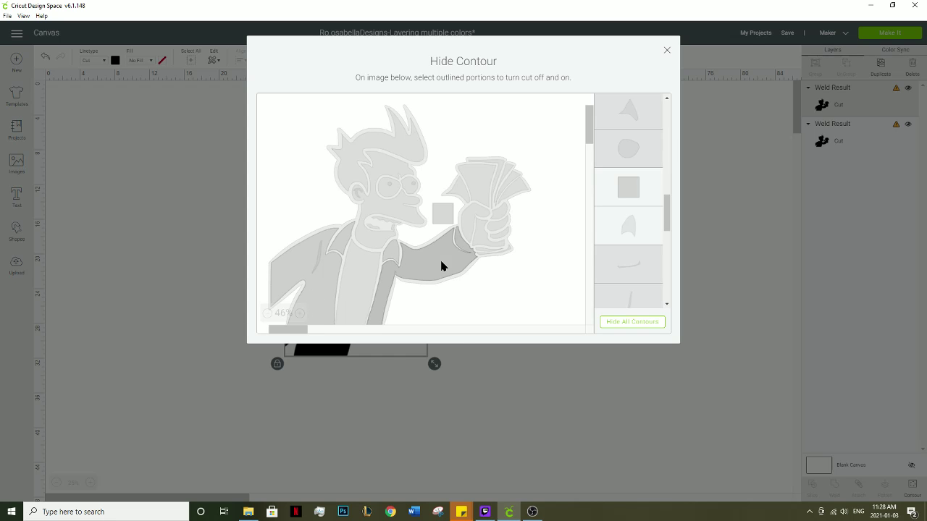
{"action": "left_click", "coordinate": [678, 409]}
{"action": "left_click_drag", "start_coordinate": [368, 344], "coordinate": [520, 200]}
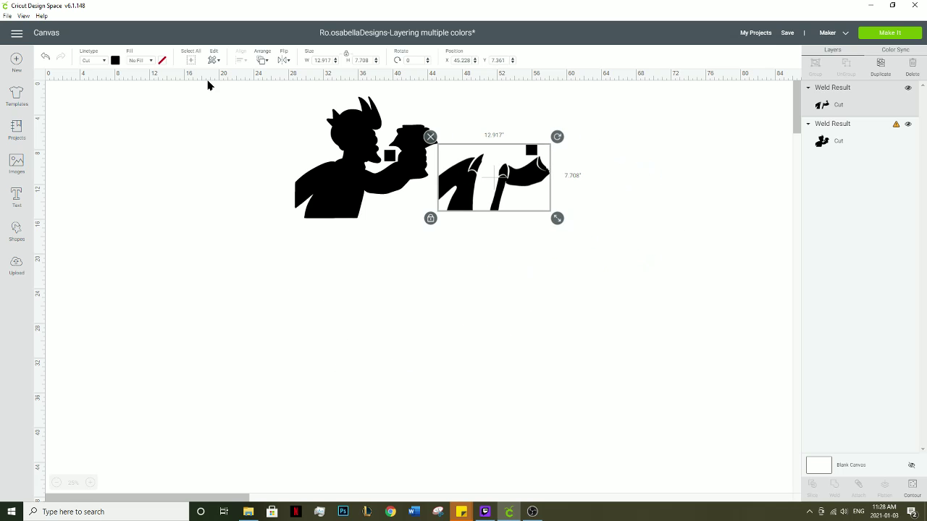
Colour the jacket pieces red and nudge them slightly lower
{"action": "left_click", "coordinate": [116, 60]}
{"action": "left_click", "coordinate": [130, 135]}
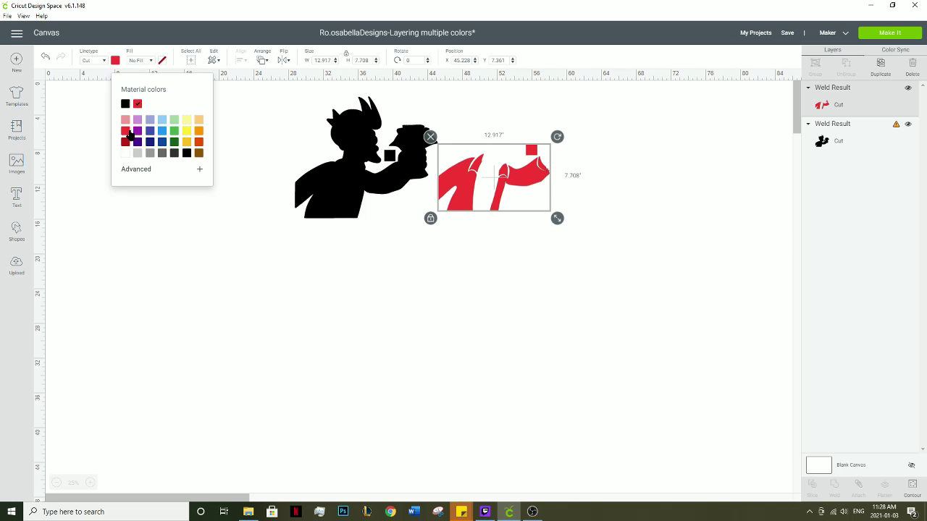
{"action": "left_click", "coordinate": [457, 271]}
{"action": "left_click_drag", "start_coordinate": [475, 194], "coordinate": [475, 209]}
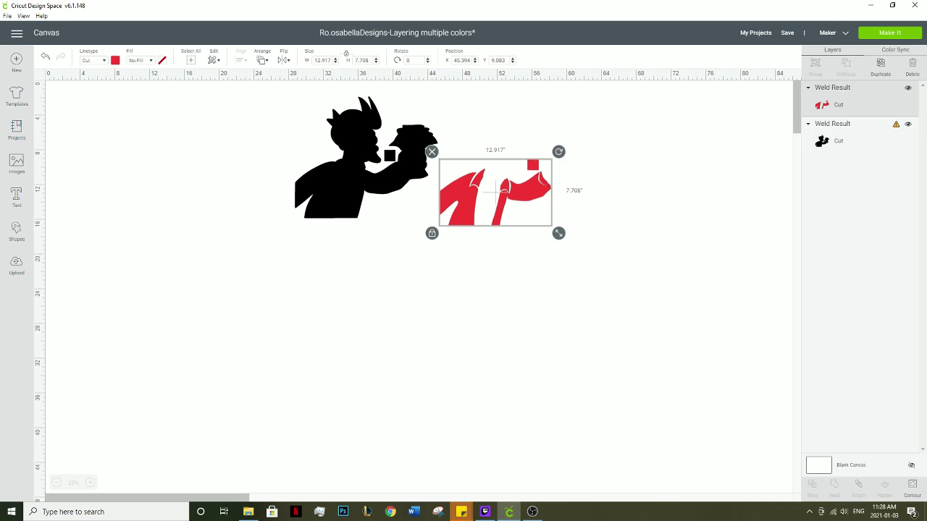
{"action": "left_click", "coordinate": [833, 134]}
Duplicate the silhouette below the original and restore only the face and hand contours
{"action": "left_click", "coordinate": [881, 64]}
{"action": "left_click_drag", "start_coordinate": [365, 154], "coordinate": [357, 298]}
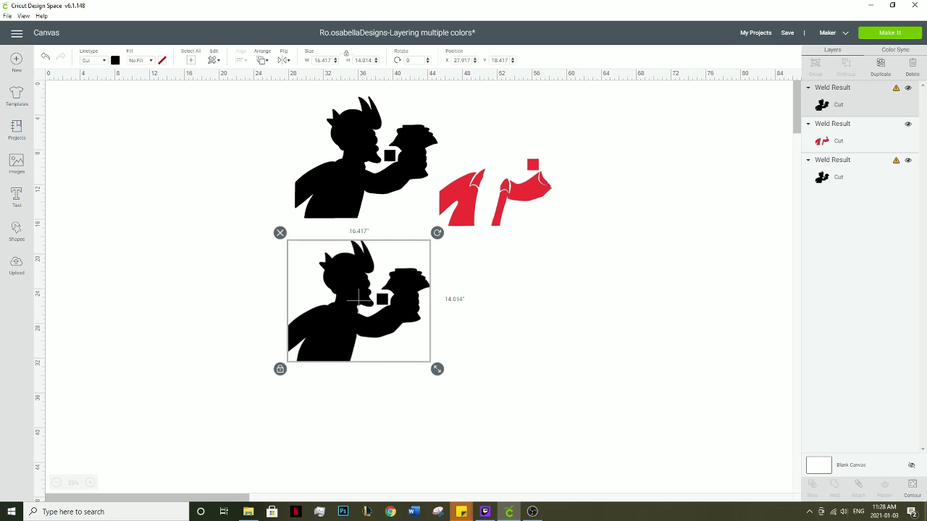
{"action": "left_click", "coordinate": [912, 487]}
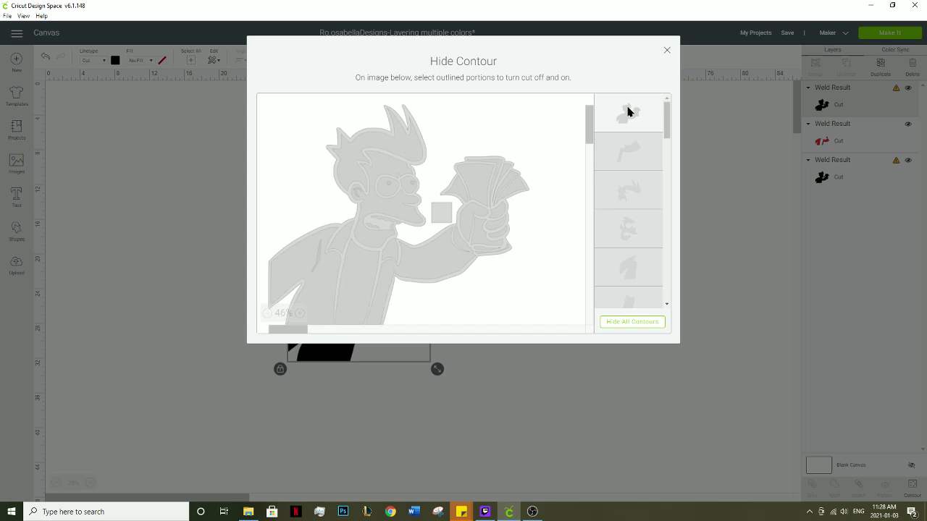
{"action": "left_click", "coordinate": [628, 110]}
{"action": "left_click_drag", "start_coordinate": [666, 122], "coordinate": [672, 225]}
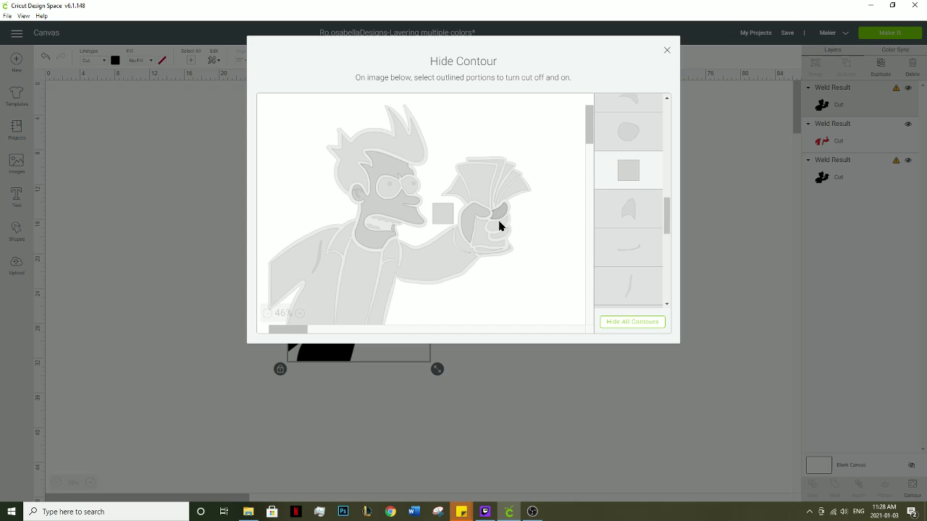
Colour the face-and-hand layer pale peach (#f1ccb7) and stack it onto the red jacket
{"action": "left_click", "coordinate": [741, 340]}
{"action": "left_click", "coordinate": [116, 62]}
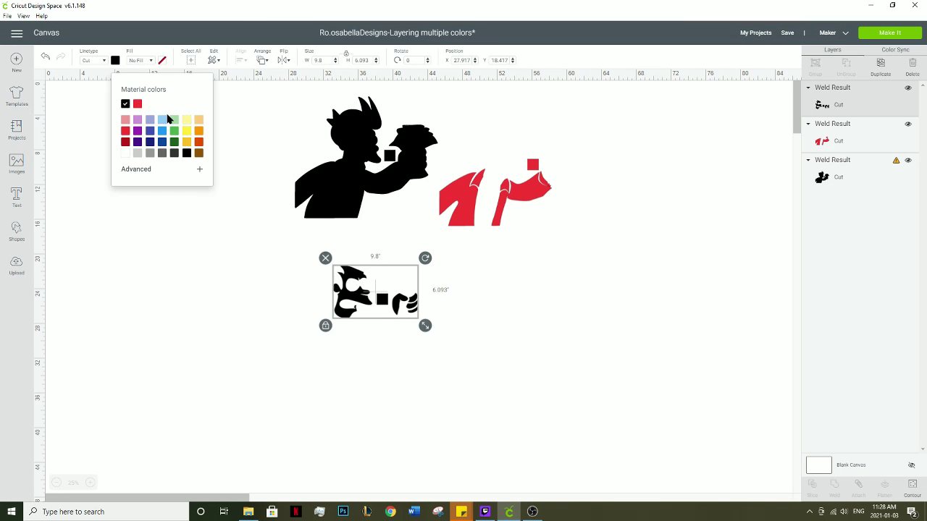
{"action": "left_click", "coordinate": [126, 120]}
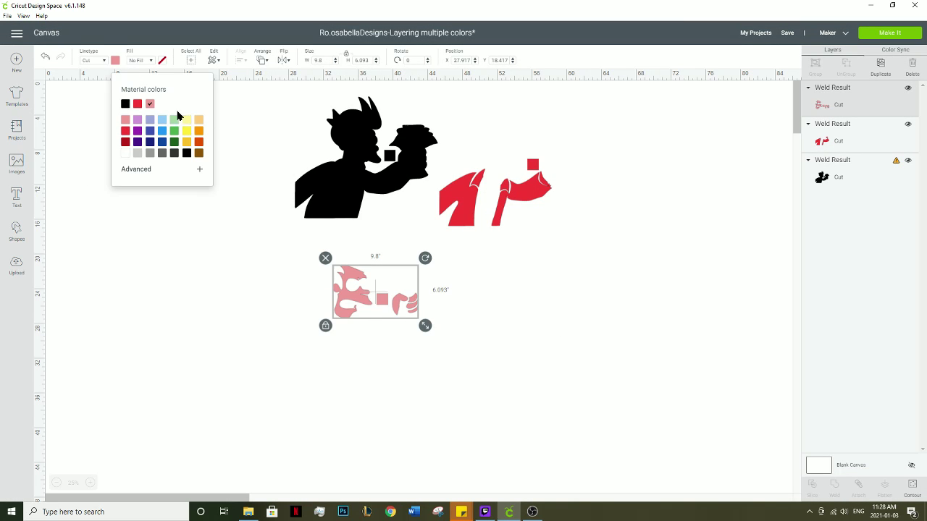
{"action": "left_click", "coordinate": [150, 170]}
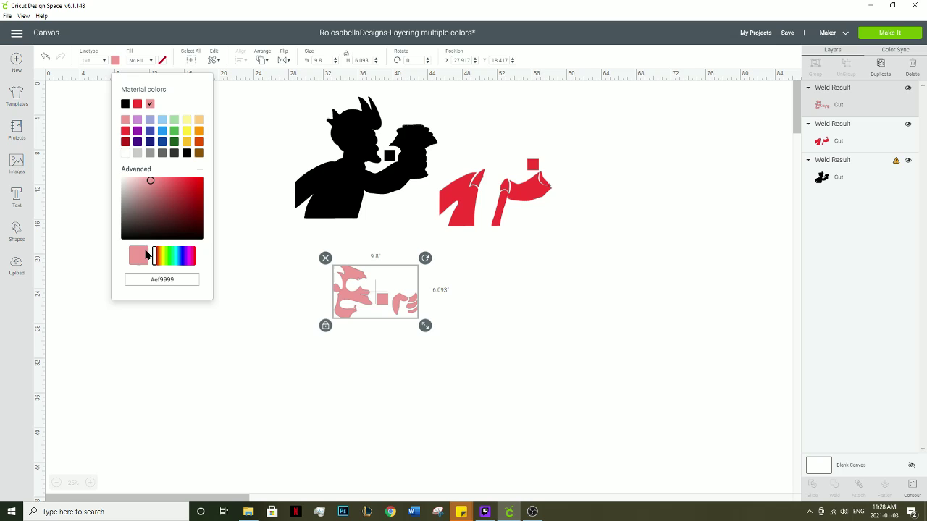
{"action": "left_click_drag", "start_coordinate": [157, 255], "coordinate": [160, 257]}
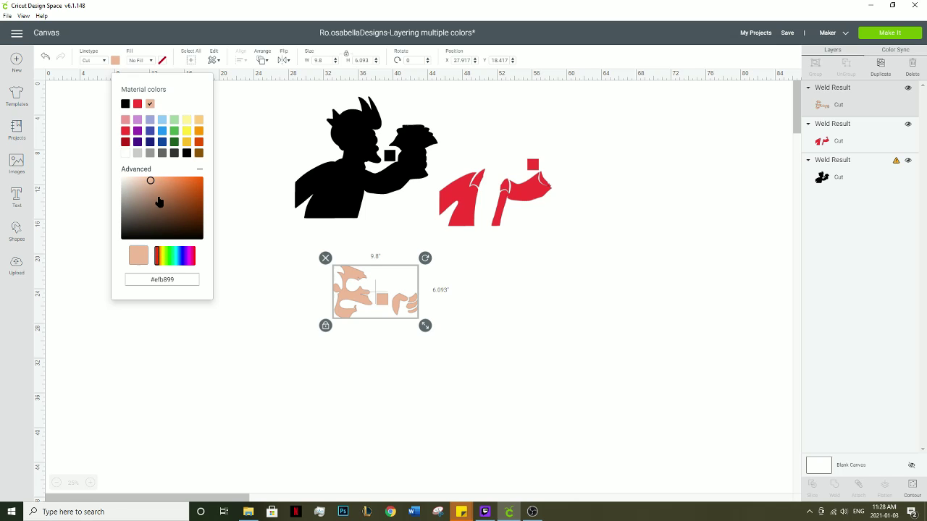
{"action": "left_click_drag", "start_coordinate": [148, 182], "coordinate": [144, 184]}
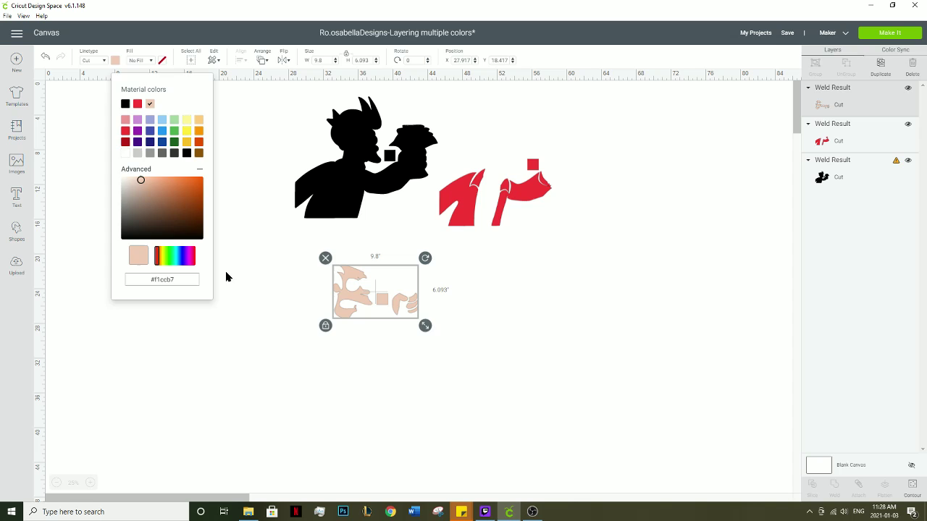
{"action": "left_click", "coordinate": [233, 292]}
{"action": "left_click_drag", "start_coordinate": [366, 298], "coordinate": [516, 148]}
Duplicate the black silhouette below the others and hide all contours except eyes and shirt
{"action": "left_click", "coordinate": [865, 160]}
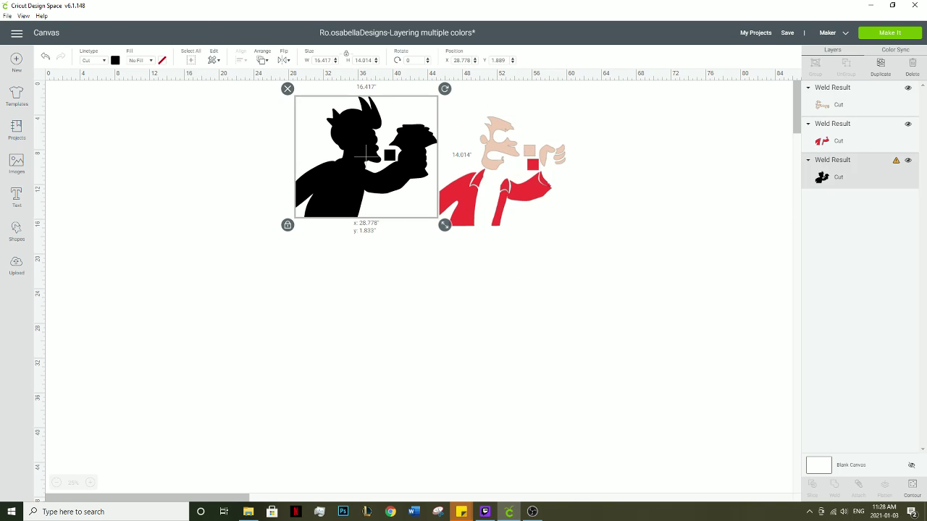
{"action": "left_click", "coordinate": [882, 65]}
{"action": "left_click_drag", "start_coordinate": [368, 158], "coordinate": [346, 313]}
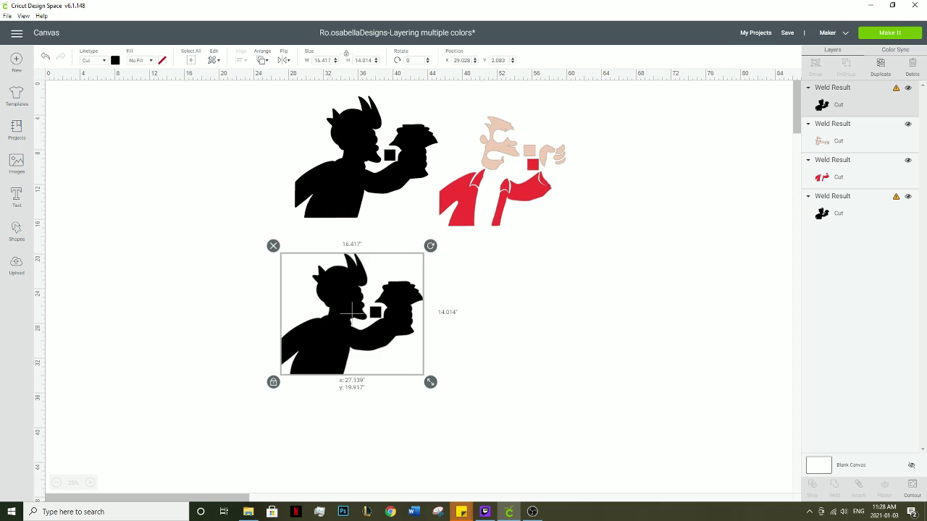
{"action": "left_click", "coordinate": [912, 485]}
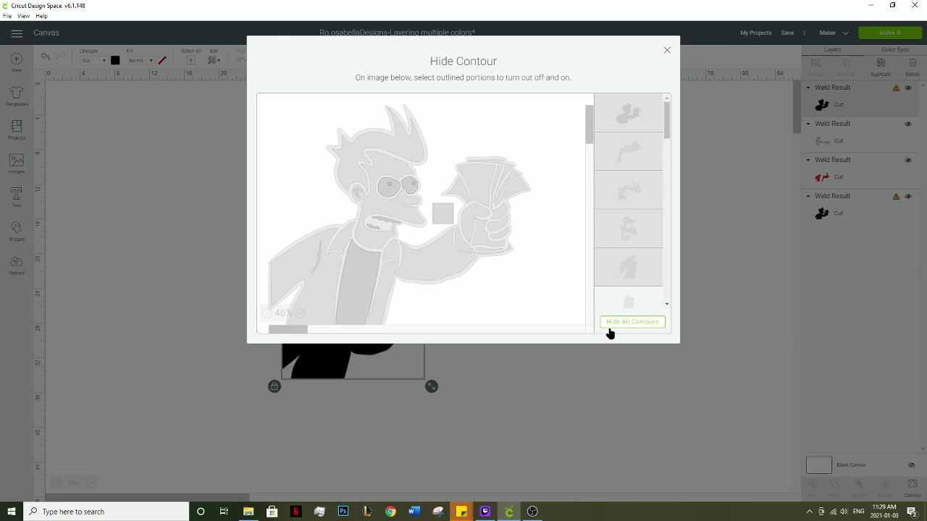
{"action": "left_click", "coordinate": [601, 415]}
Colour the eyes-and-shirt pieces white (#ffffff) and place them on Fry's face
{"action": "left_click", "coordinate": [115, 60]}
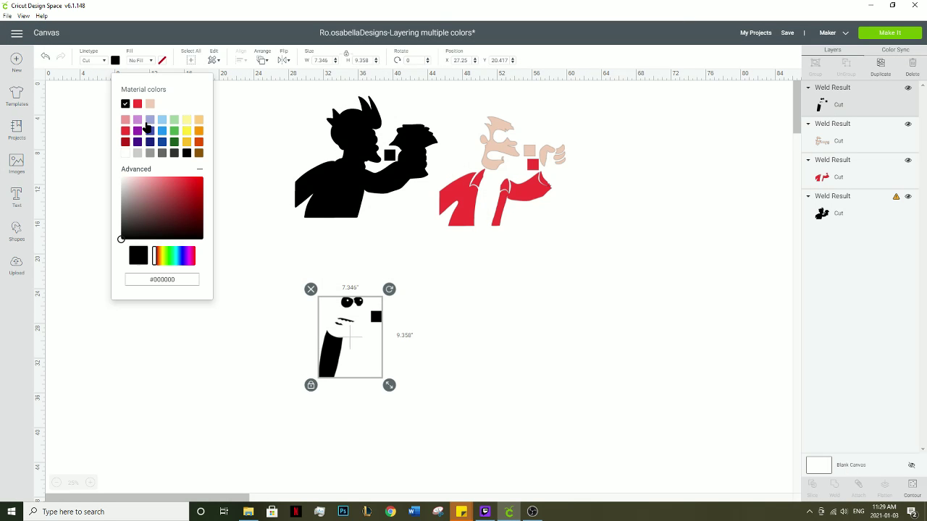
{"action": "left_click", "coordinate": [125, 152]}
{"action": "left_click_drag", "start_coordinate": [369, 335], "coordinate": [520, 169]}
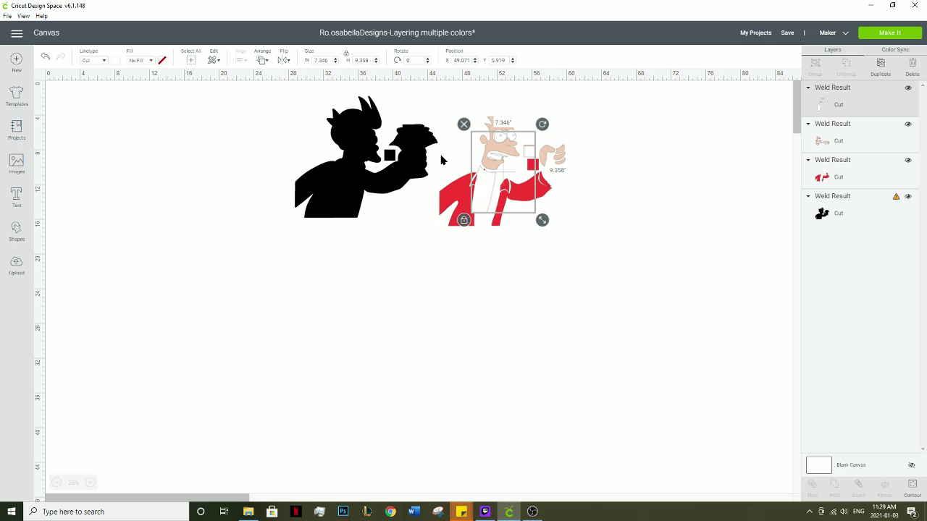
{"action": "left_click", "coordinate": [365, 153]}
Duplicate the silhouette, keep only the hair, colour it orange #ff9702 and place it on Fry's head
{"action": "left_click", "coordinate": [882, 63]}
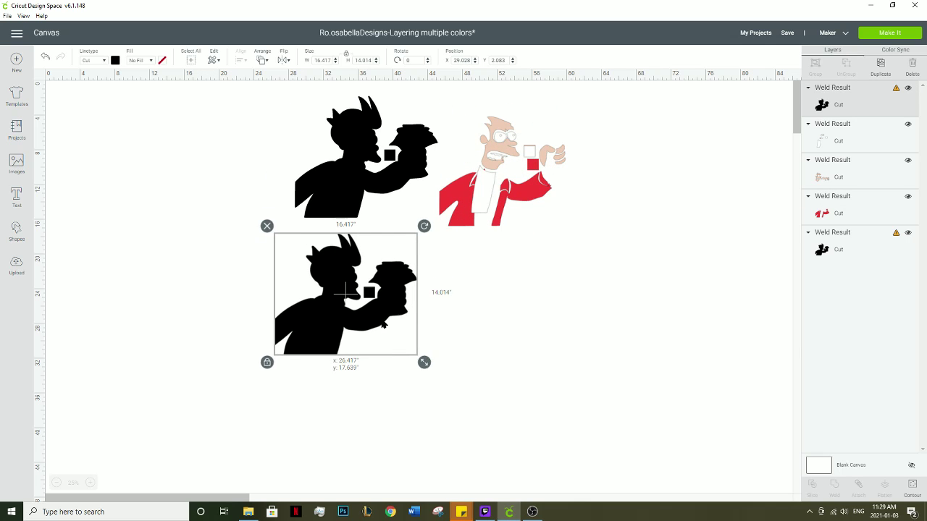
{"action": "left_click", "coordinate": [912, 490]}
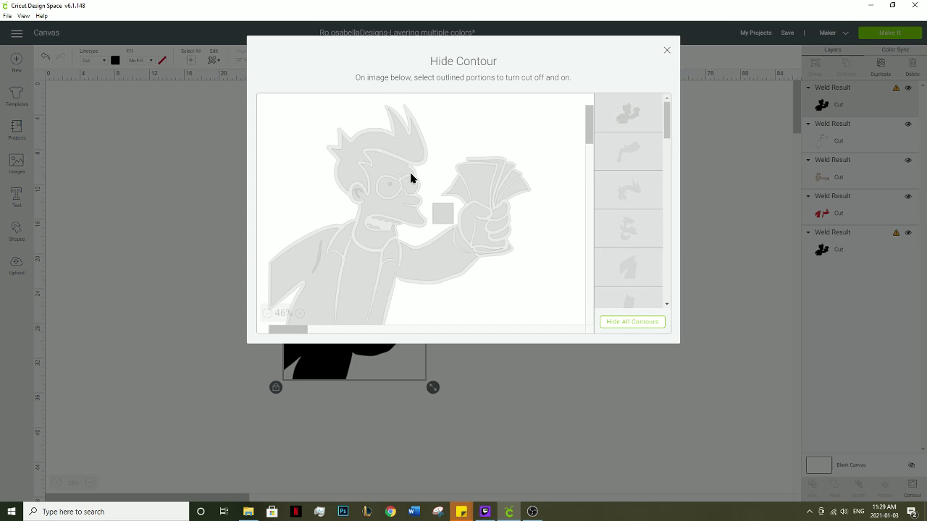
{"action": "left_click", "coordinate": [537, 400]}
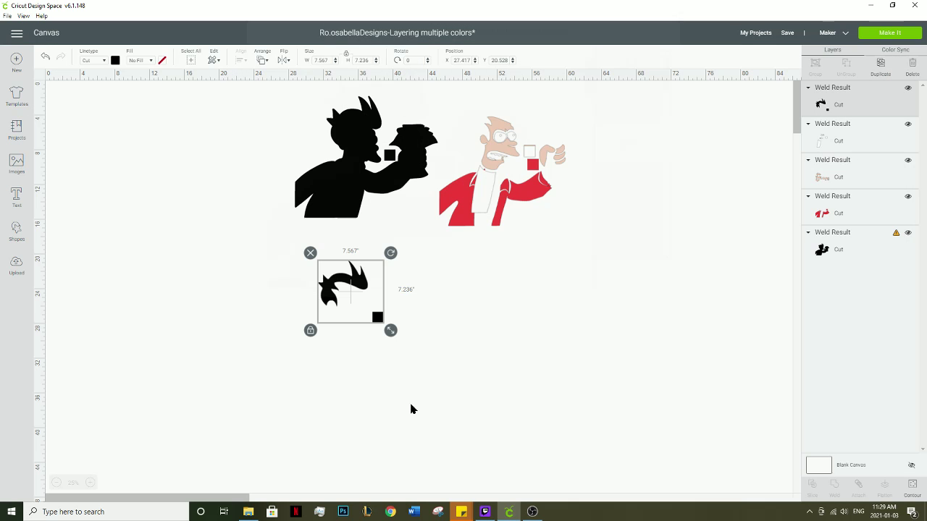
{"action": "left_click", "coordinate": [114, 60]}
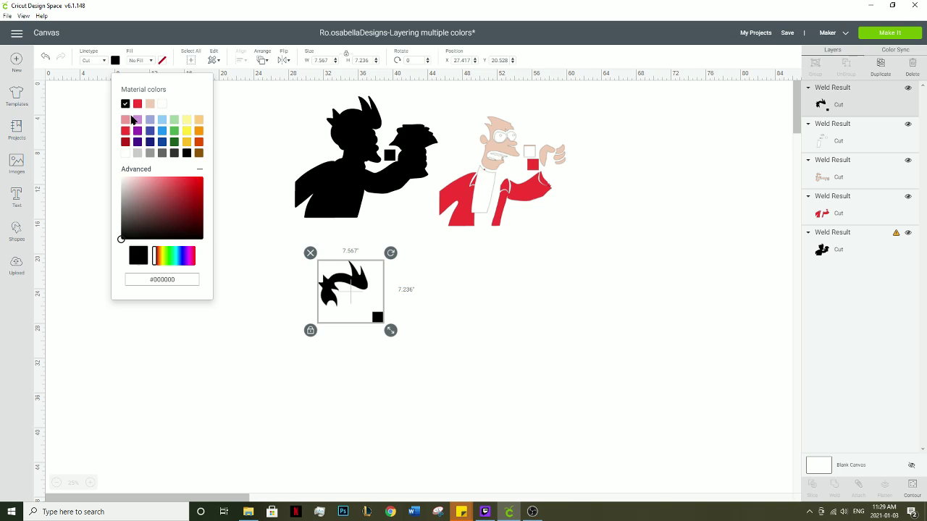
{"action": "left_click", "coordinate": [199, 133]}
{"action": "left_click_drag", "start_coordinate": [347, 278], "coordinate": [501, 110]}
Duplicate the black silhouette and hide its contours so only the money remains
{"action": "left_click", "coordinate": [833, 240]}
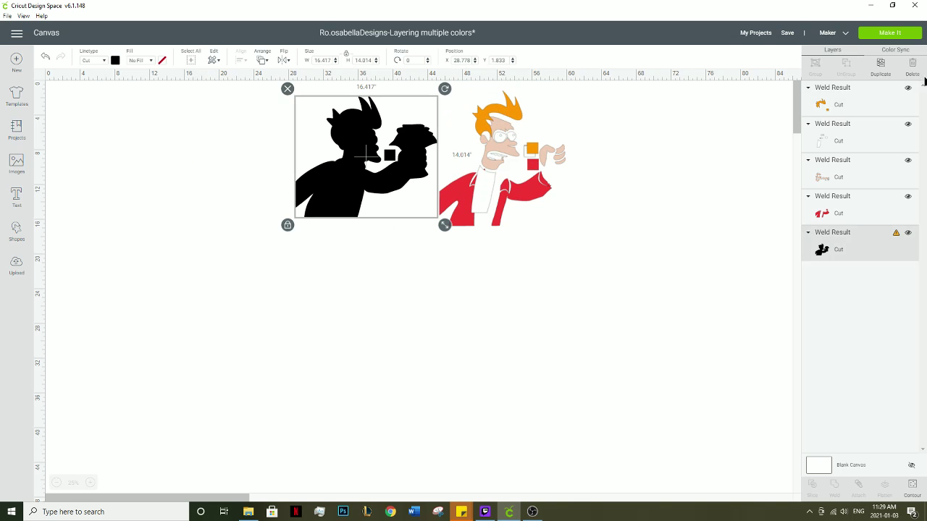
{"action": "left_click", "coordinate": [881, 64]}
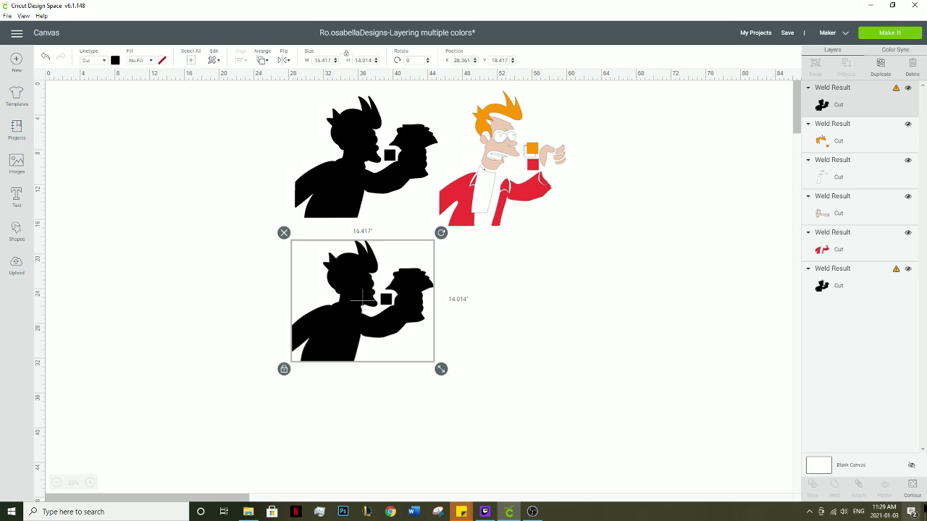
{"action": "left_click", "coordinate": [912, 489]}
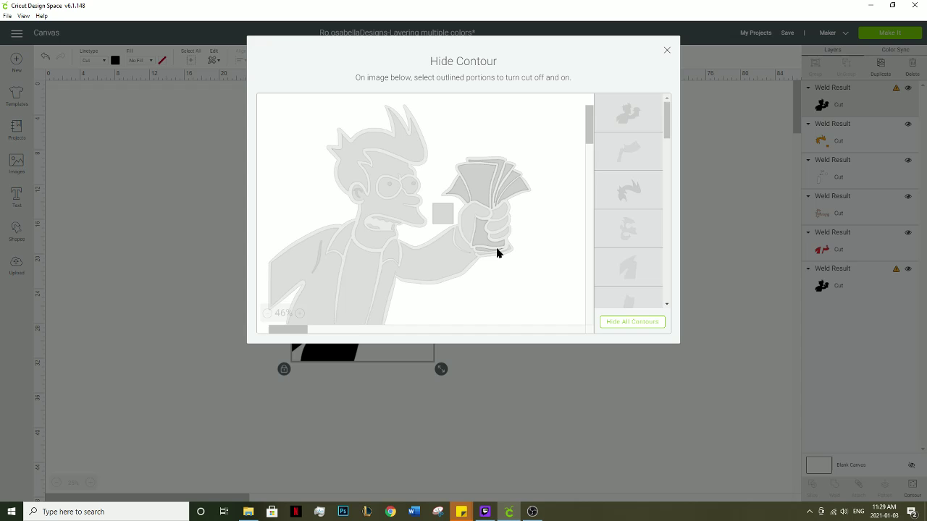
{"action": "left_click", "coordinate": [678, 407]}
Move the money piece onto Fry's hand and colour it dark green
{"action": "left_click_drag", "start_coordinate": [408, 295], "coordinate": [532, 177]}
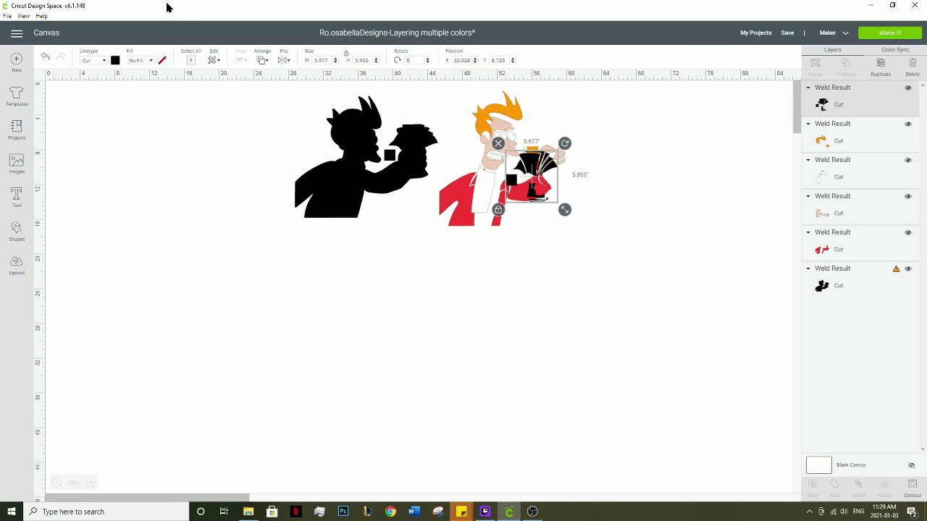
{"action": "left_click", "coordinate": [115, 60]}
{"action": "left_click", "coordinate": [174, 120]}
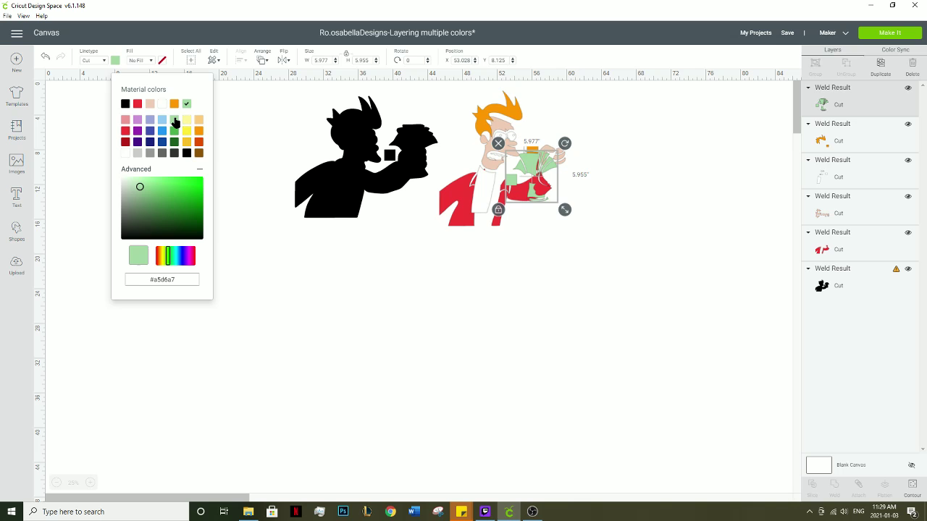
{"action": "left_click", "coordinate": [175, 130]}
Hide the face contour on the original black silhouette
{"action": "left_click", "coordinate": [367, 154]}
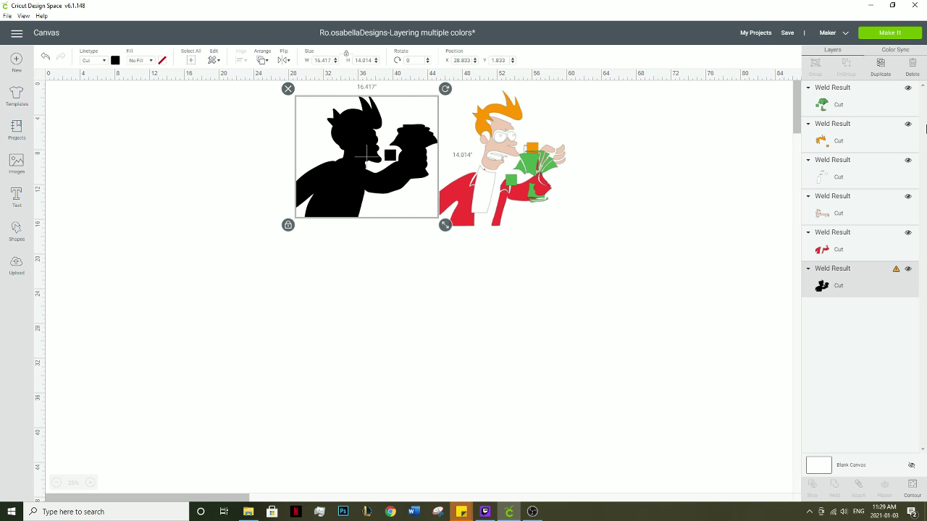
{"action": "left_click", "coordinate": [913, 489]}
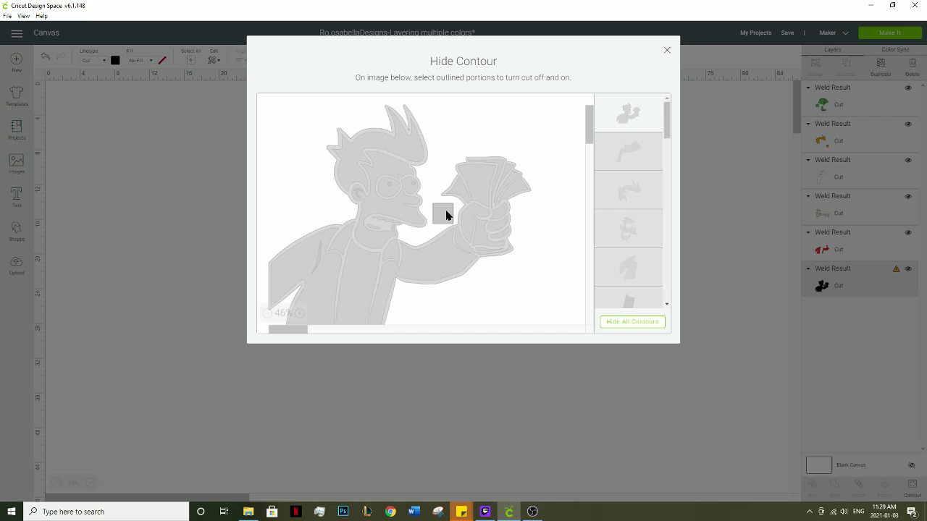
{"action": "left_click", "coordinate": [381, 187]}
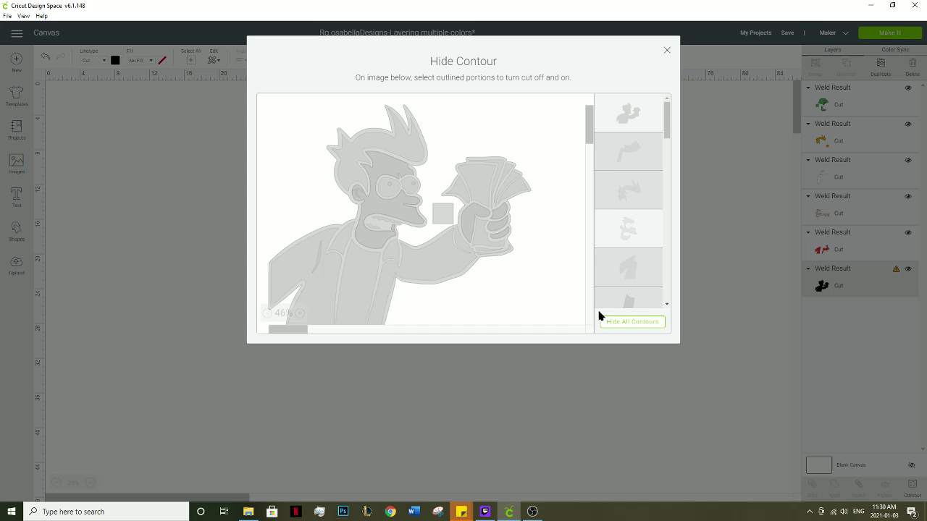
{"action": "left_click", "coordinate": [695, 395]}
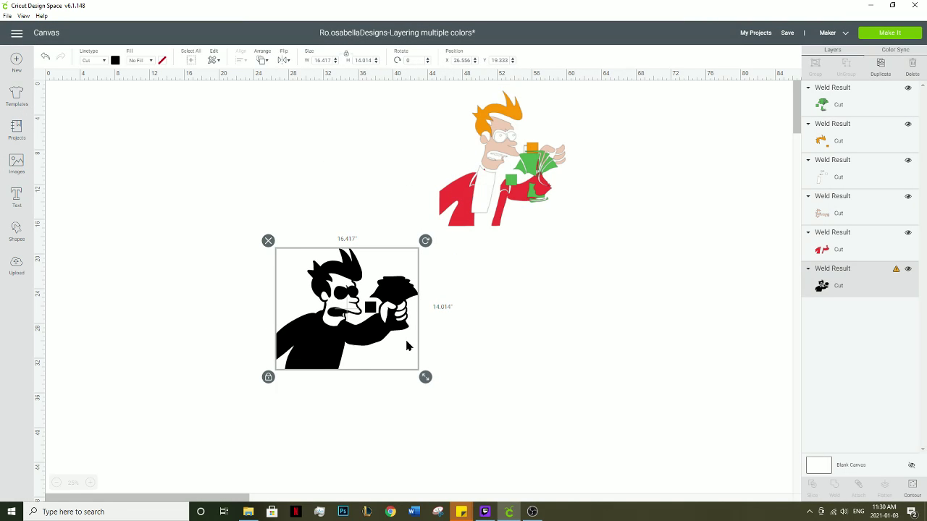
Rework the silhouette's hidden contours, undoing a mistake, leaving a solid 16.417 × 14.014 backing
{"action": "left_click", "coordinate": [911, 490]}
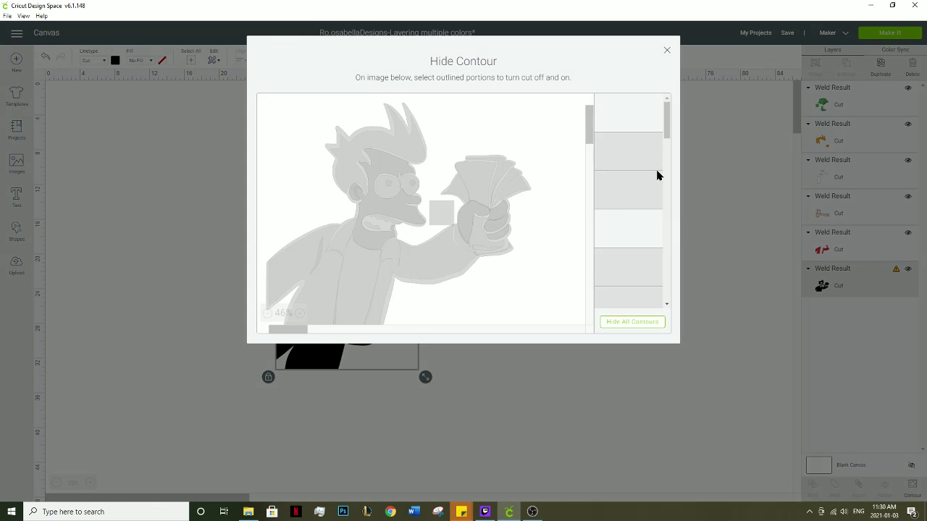
{"action": "left_click", "coordinate": [641, 120]}
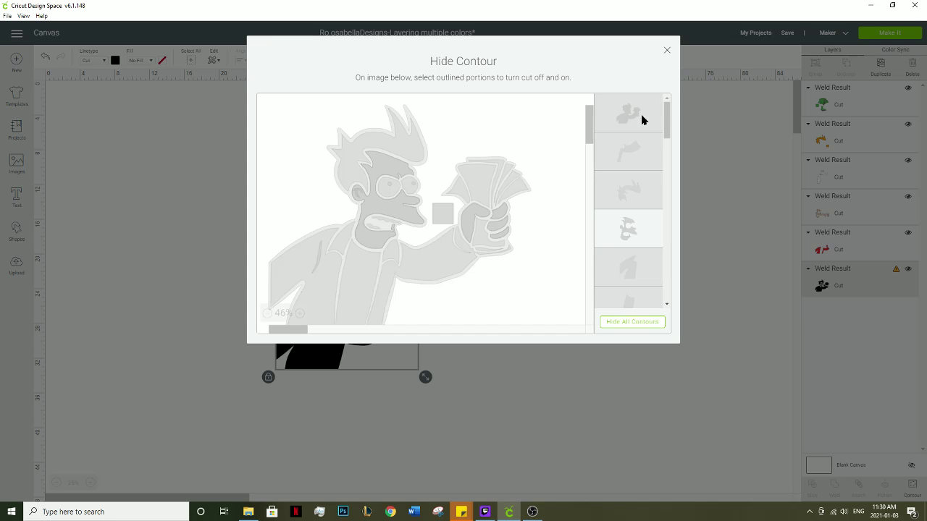
{"action": "left_click", "coordinate": [555, 406]}
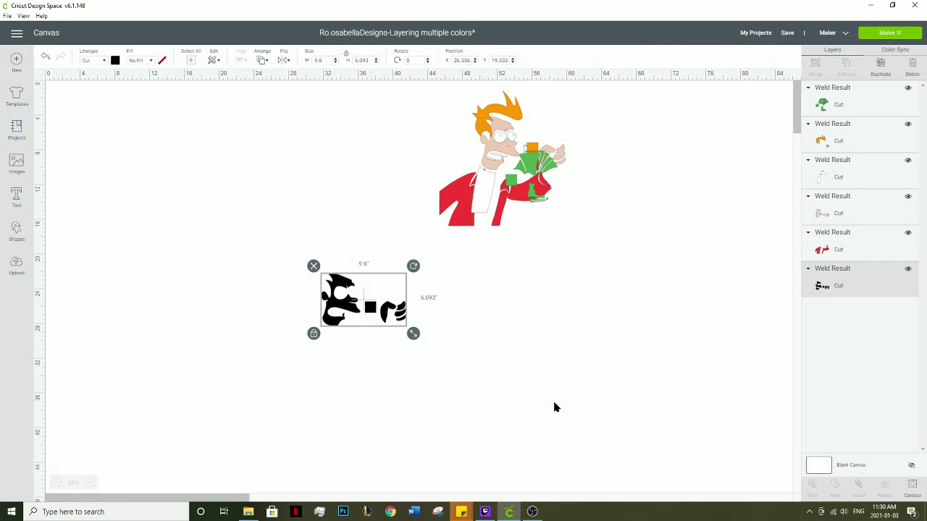
{"action": "left_click", "coordinate": [45, 57]}
{"action": "left_click", "coordinate": [833, 279]}
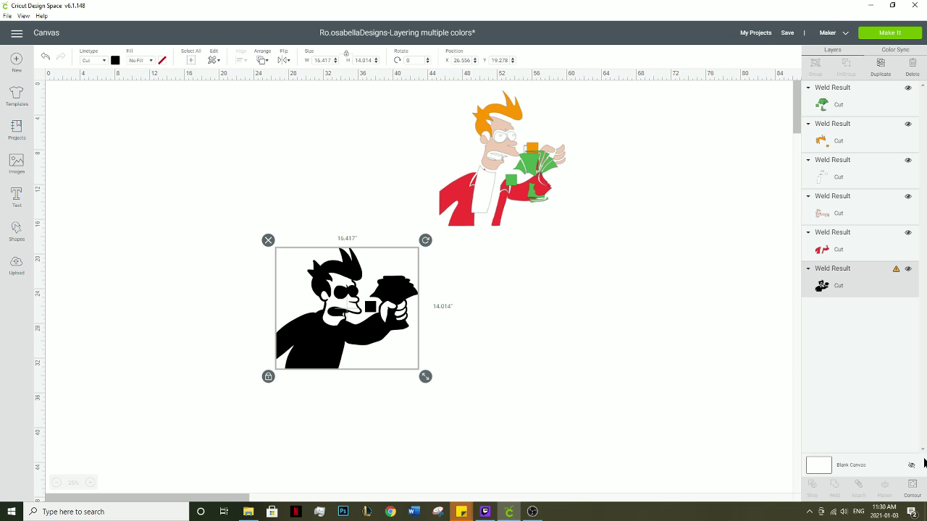
{"action": "left_click", "coordinate": [912, 486]}
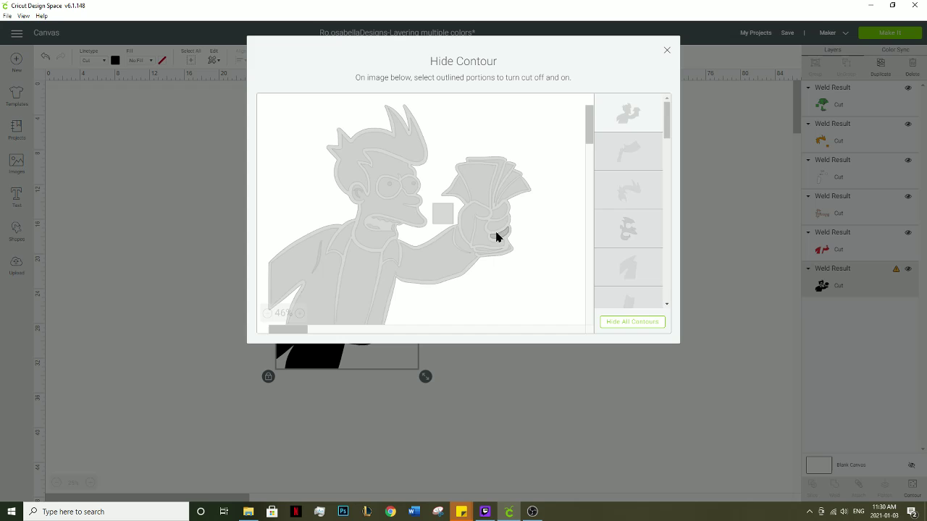
{"action": "left_click", "coordinate": [556, 398]}
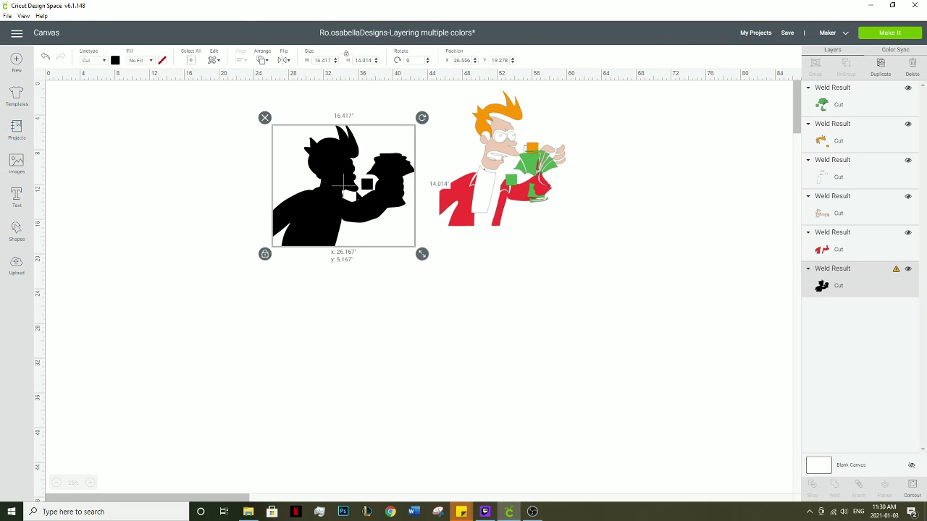
Align the red jacket, white, green money, orange hair and skin layers on the black outline
{"action": "left_click", "coordinate": [592, 272]}
{"action": "left_click_drag", "start_coordinate": [458, 208], "coordinate": [292, 227]}
{"action": "left_click_drag", "start_coordinate": [488, 196], "coordinate": [323, 224]}
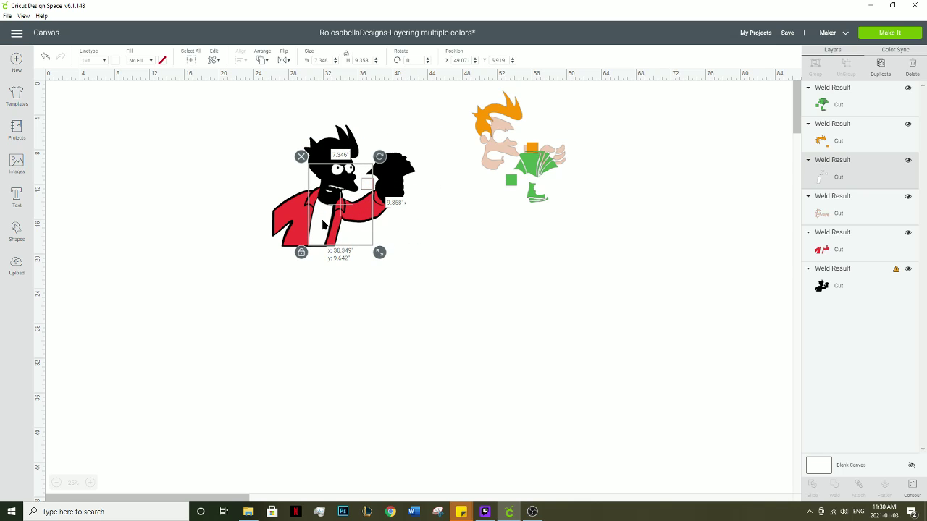
{"action": "left_click_drag", "start_coordinate": [557, 174], "coordinate": [408, 173]}
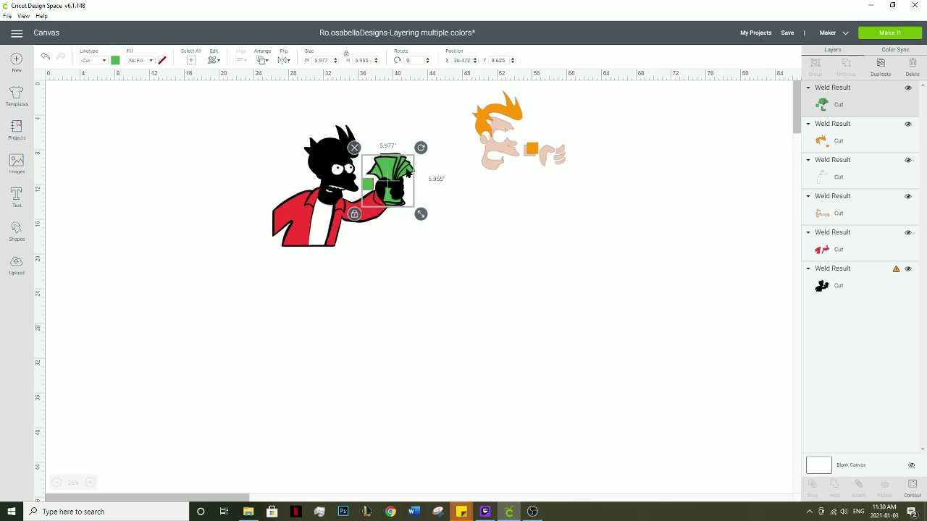
{"action": "left_click_drag", "start_coordinate": [500, 129], "coordinate": [334, 165]}
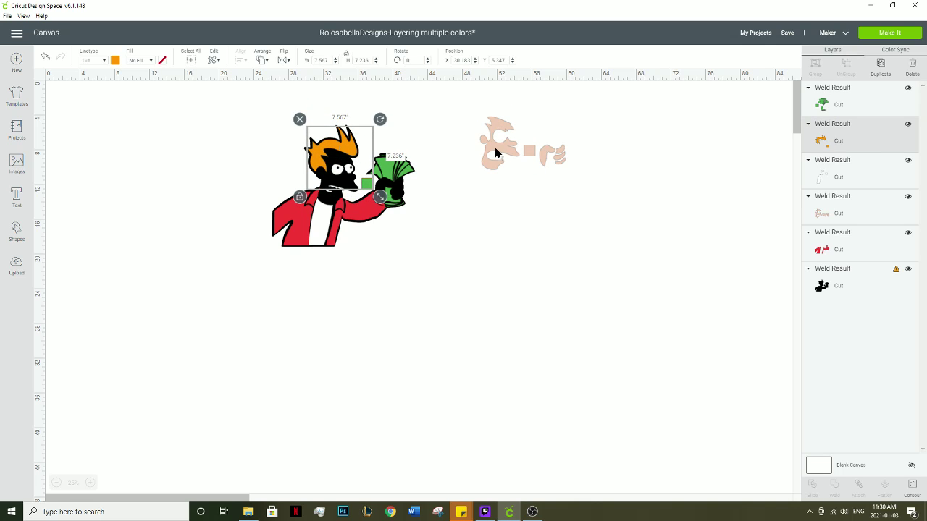
{"action": "left_click_drag", "start_coordinate": [495, 152], "coordinate": [333, 186]}
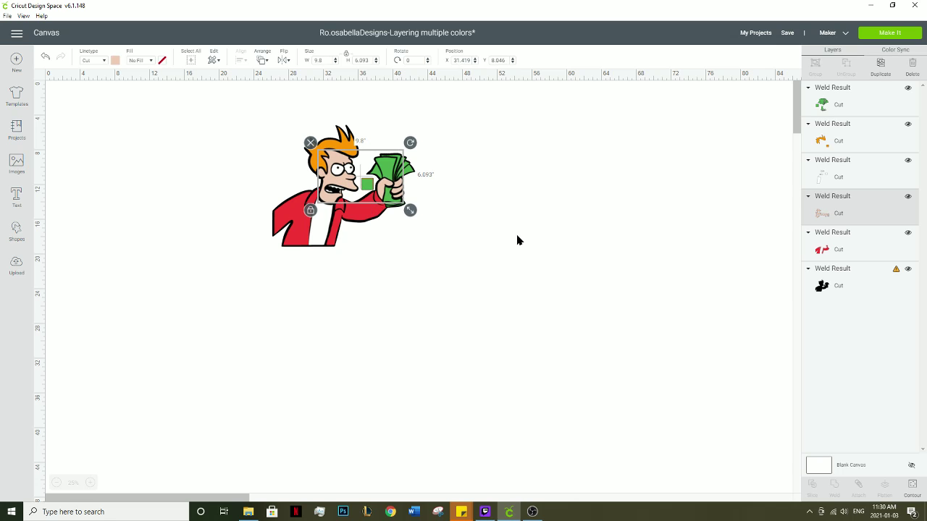